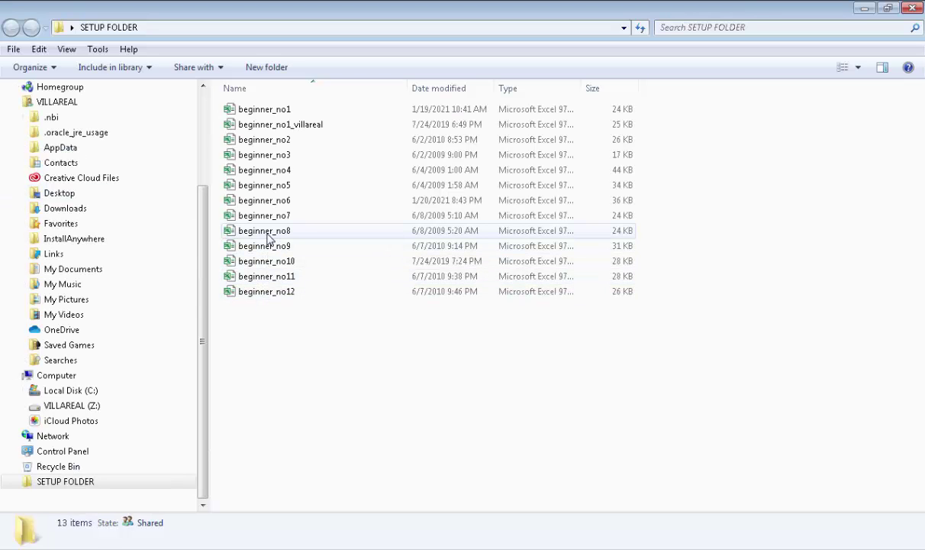
- Open the beginner_no8 workbook from SETUP FOLDER and show the "Clear the contents of a cell" worksheet
{"action": "left_click", "coordinate": [296, 239]}
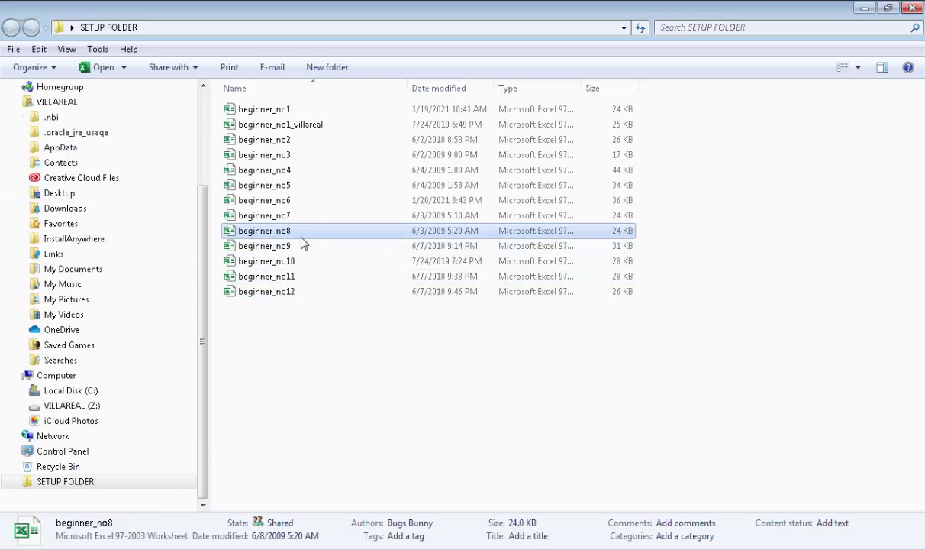
{"action": "double_click", "coordinate": [286, 229]}
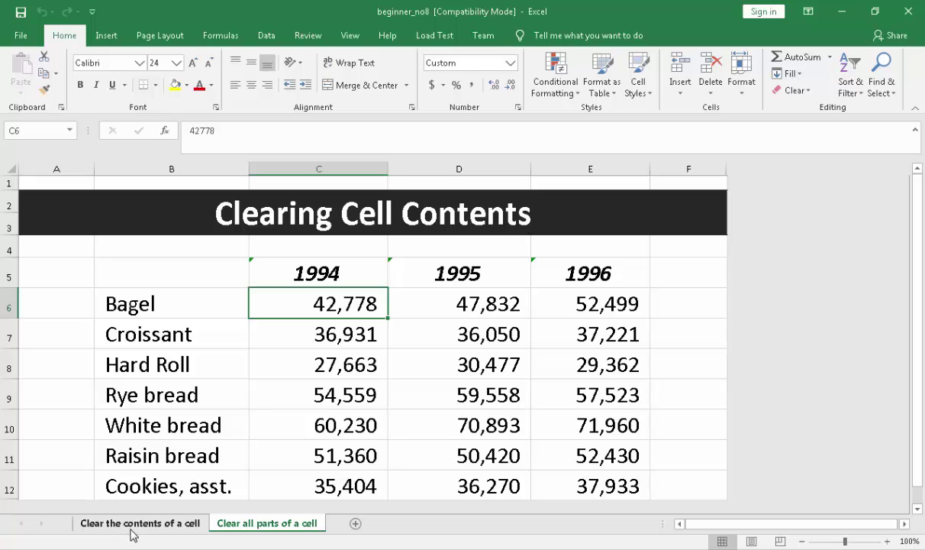
{"action": "left_click", "coordinate": [131, 529]}
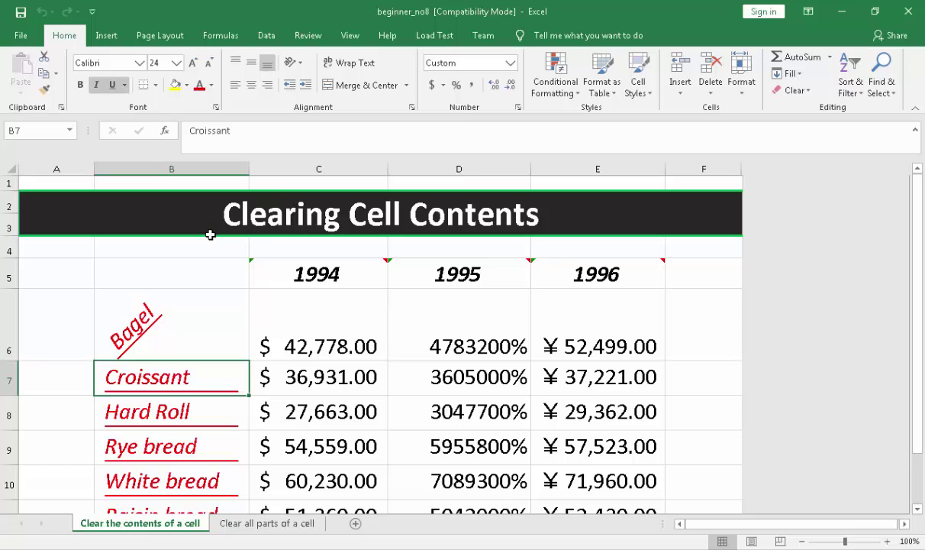
- Examine the number formats of the Bagel row's cells under the 1994, 1995 and 1996 headings
{"action": "left_click", "coordinate": [283, 295]}
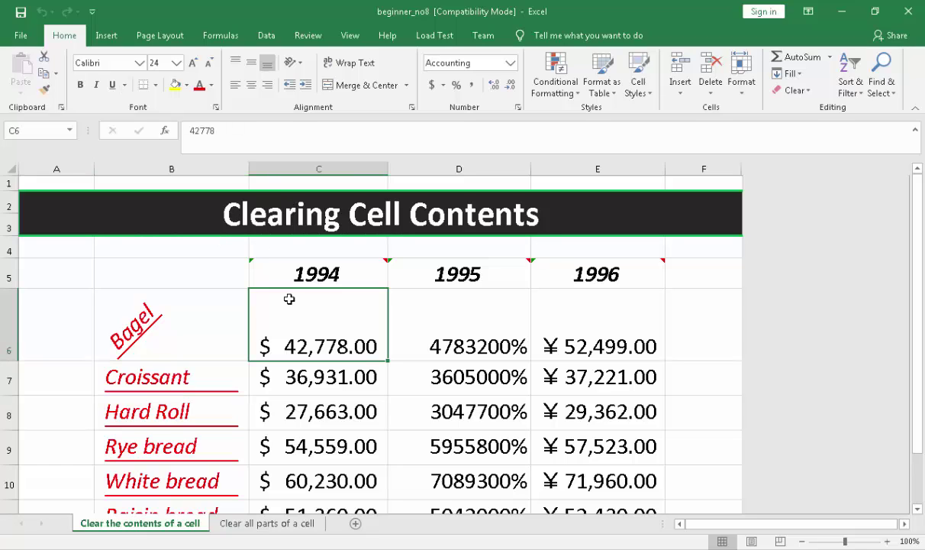
{"action": "left_click", "coordinate": [416, 310]}
{"action": "left_click", "coordinate": [546, 309]}
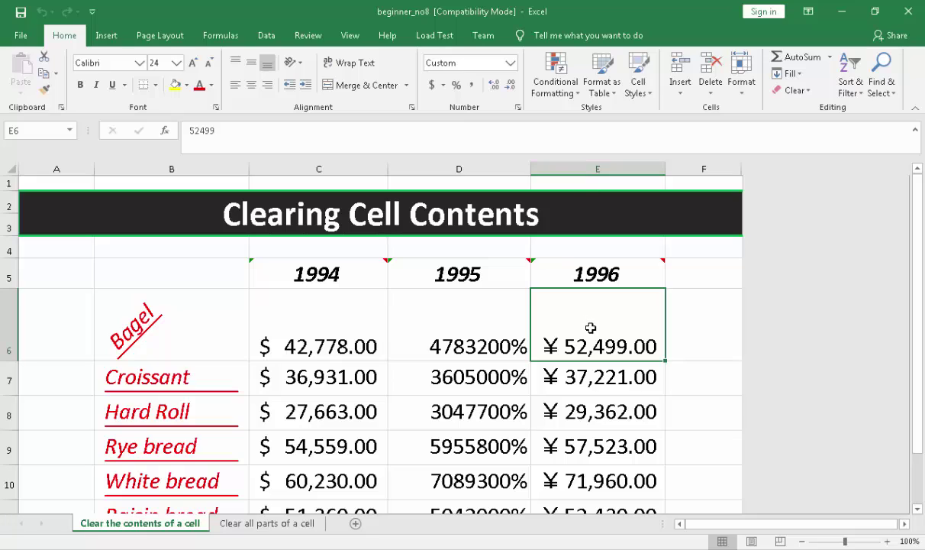
{"action": "left_click", "coordinate": [334, 300]}
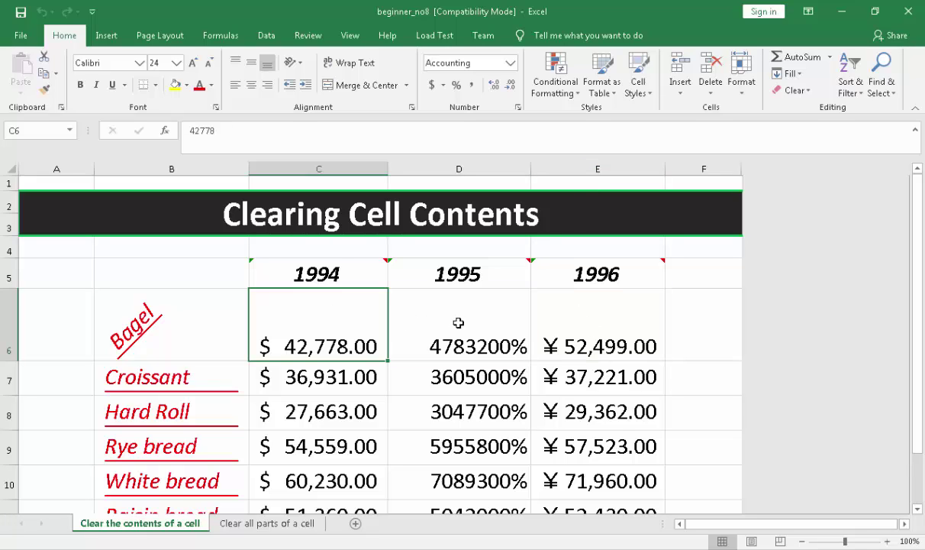
{"action": "left_click", "coordinate": [462, 319]}
{"action": "left_click", "coordinate": [561, 312]}
{"action": "left_click", "coordinate": [451, 318]}
{"action": "left_click", "coordinate": [335, 319]}
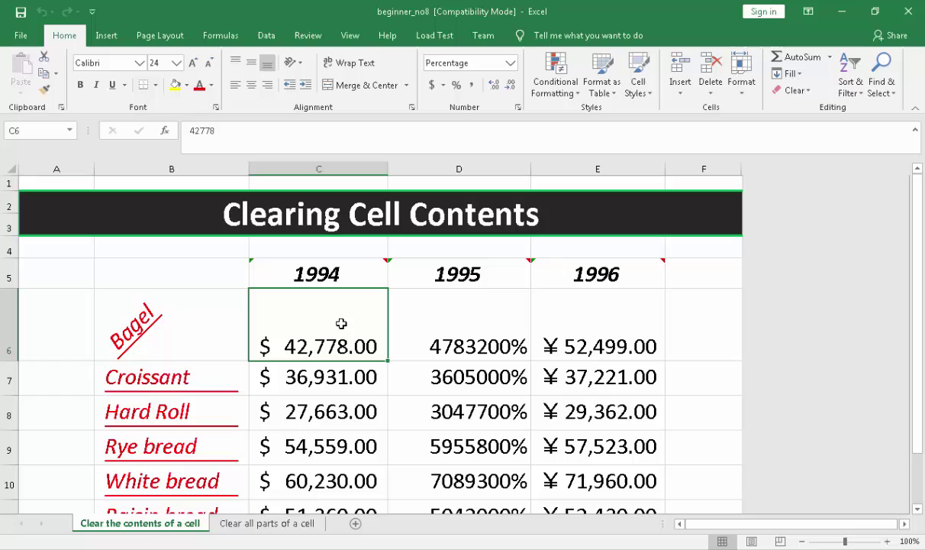
{"action": "left_click", "coordinate": [467, 322]}
{"action": "left_click", "coordinate": [573, 322]}
{"action": "left_click", "coordinate": [471, 337]}
{"action": "left_click", "coordinate": [358, 331]}
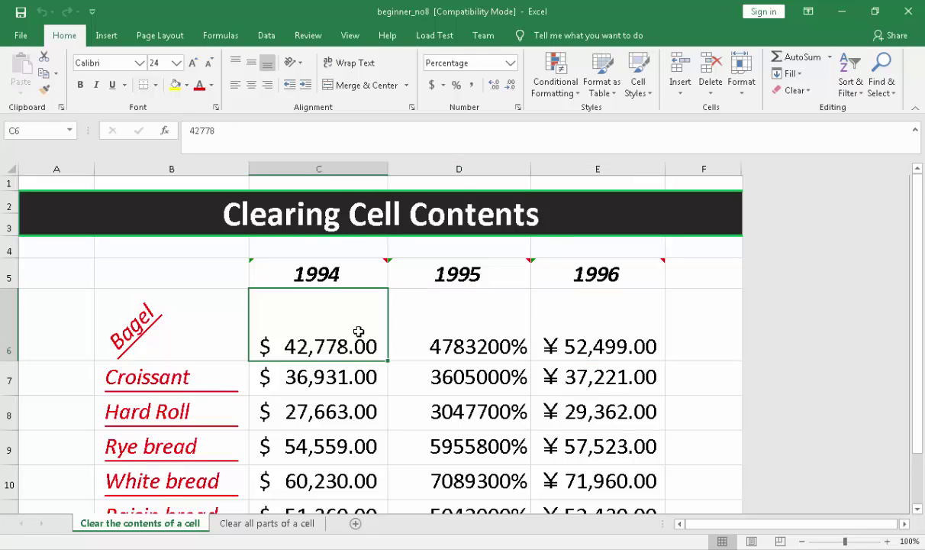
{"action": "left_click", "coordinate": [202, 317]}
{"action": "left_click", "coordinate": [335, 337]}
- Clear the contents of the 1994 heading in cell C5 and undo the clearing
{"action": "left_click", "coordinate": [342, 273]}
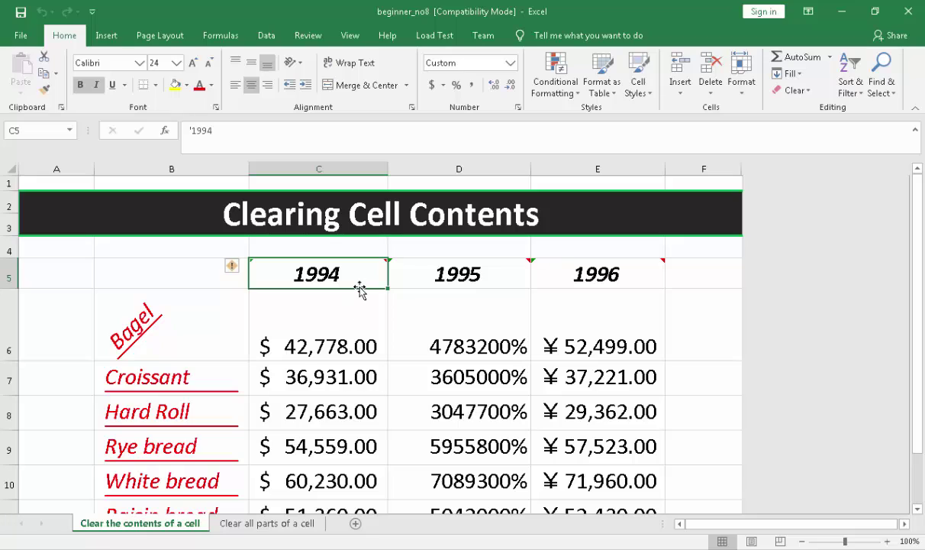
{"action": "mouse_move", "coordinate": [356, 278]}
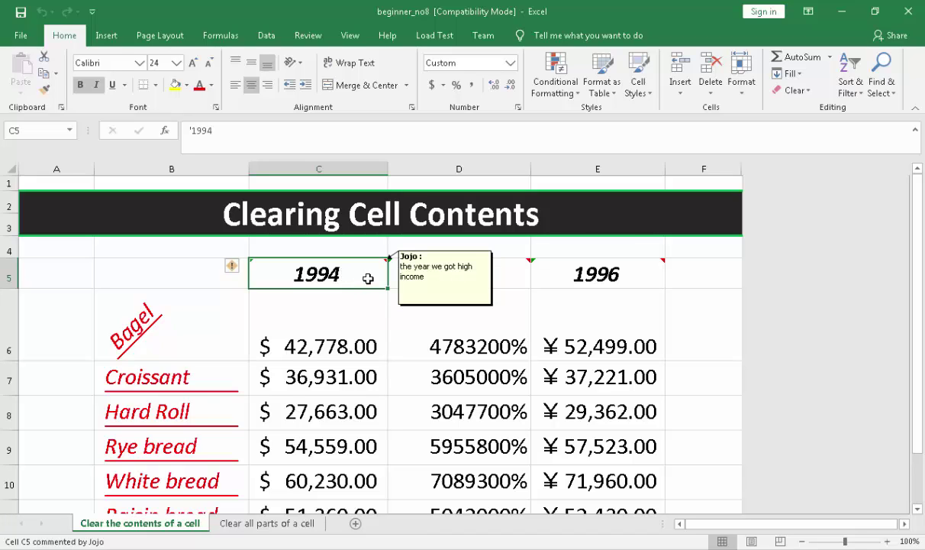
{"action": "key", "text": "Delete"}
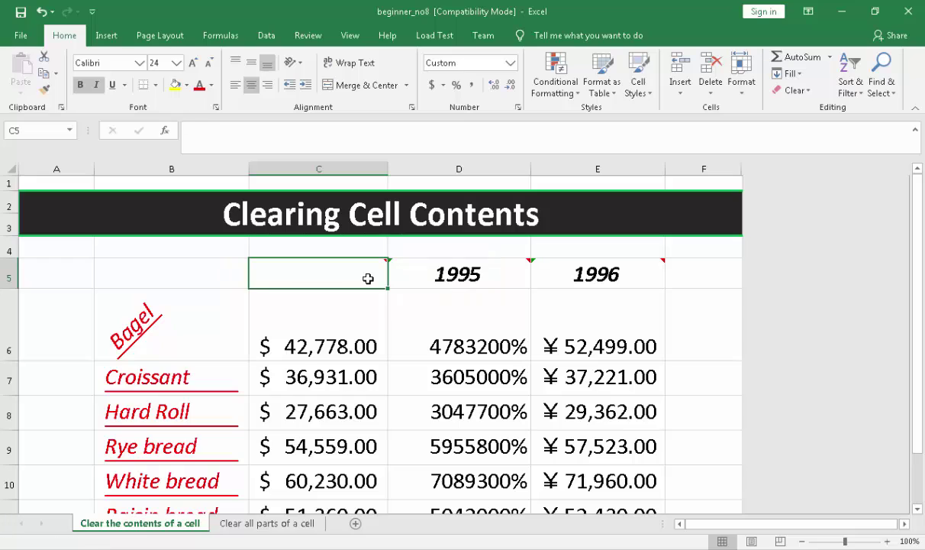
{"action": "key", "text": "Right"}
{"action": "key", "text": "Right"}
{"action": "key", "text": "Down"}
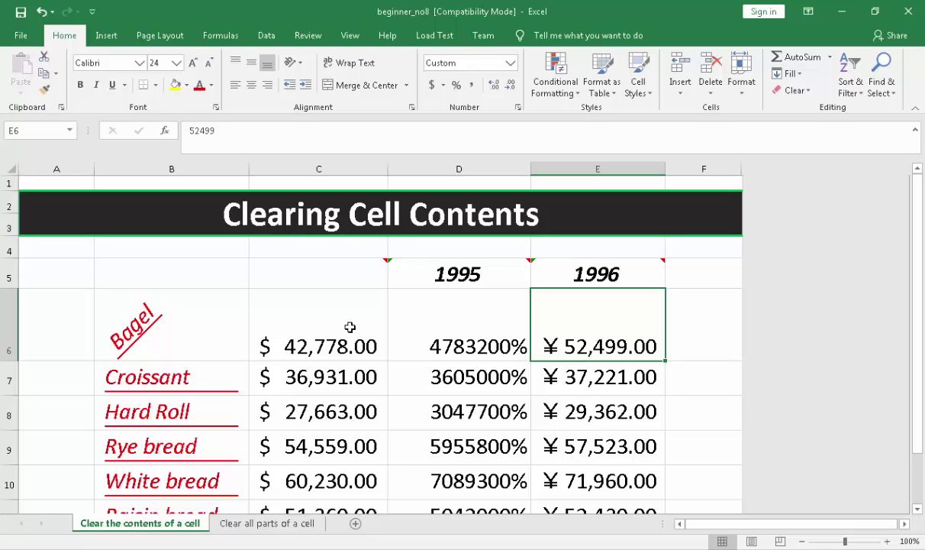
{"action": "key", "text": "ctrl+z"}
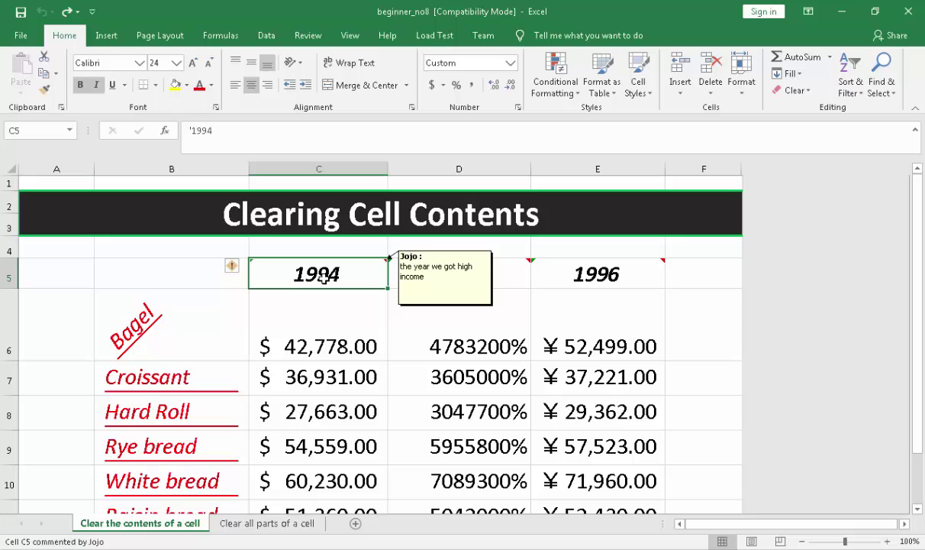
- Clear the contents of the 1994 column from its heading down, cells C5:C11
{"action": "left_click_drag", "start_coordinate": [323, 278], "coordinate": [341, 506]}
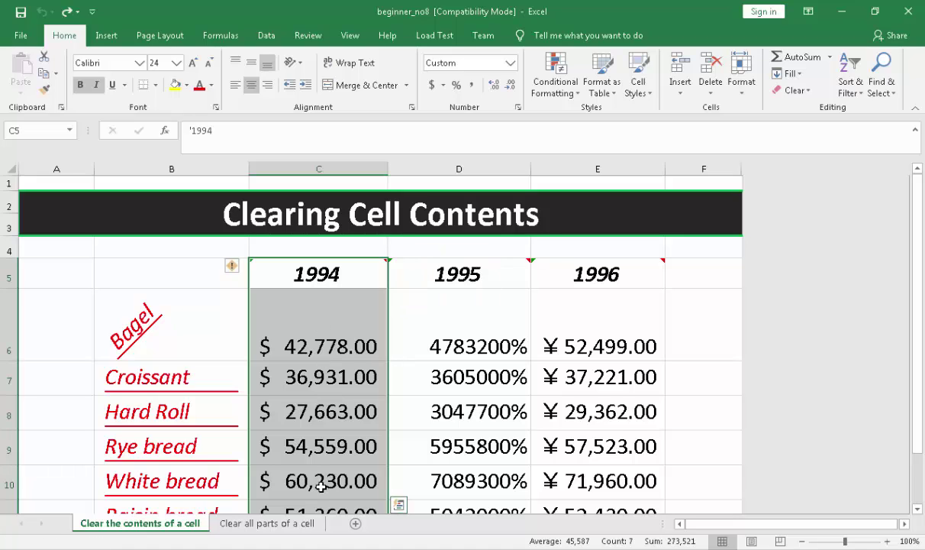
{"action": "key", "text": "Delete"}
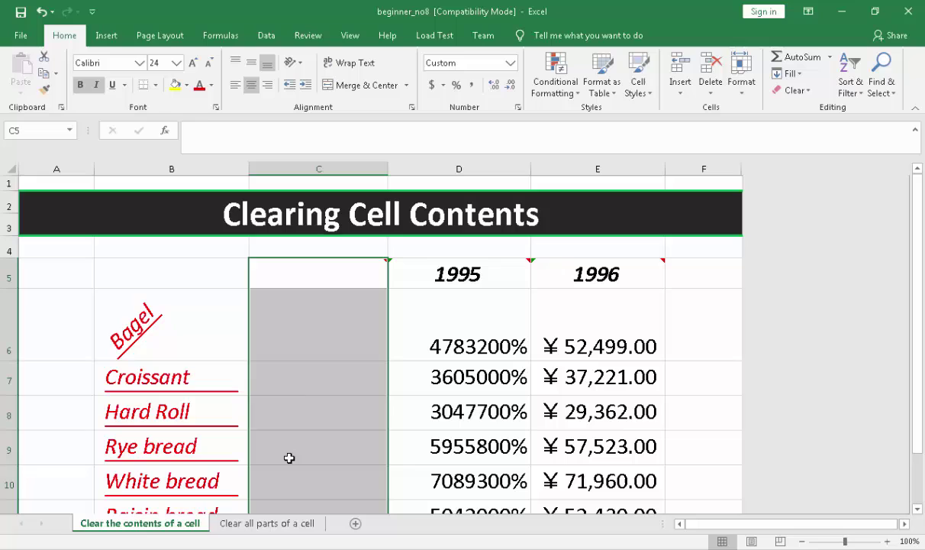
{"action": "left_click", "coordinate": [446, 306]}
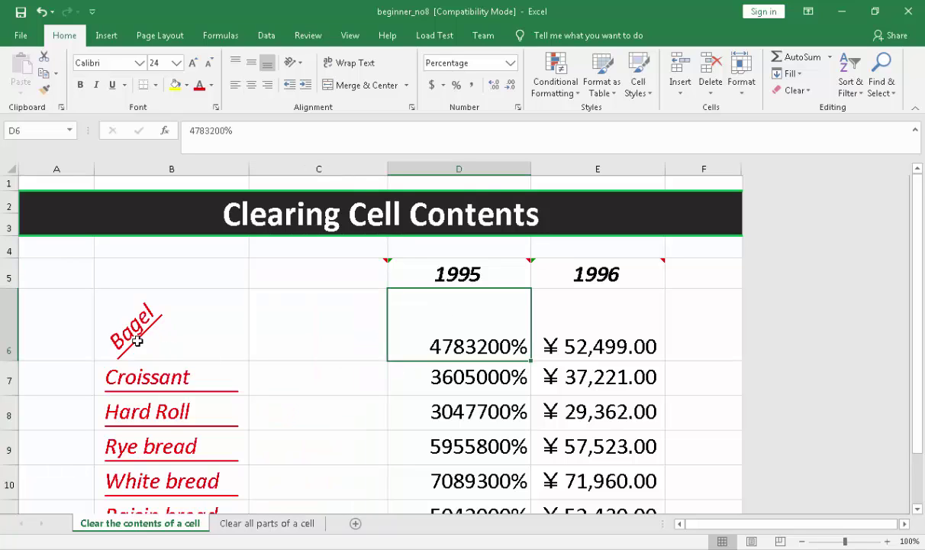
- Clear the contents of the Croissant row, cells B7:E7
{"action": "left_click_drag", "start_coordinate": [149, 378], "coordinate": [567, 379]}
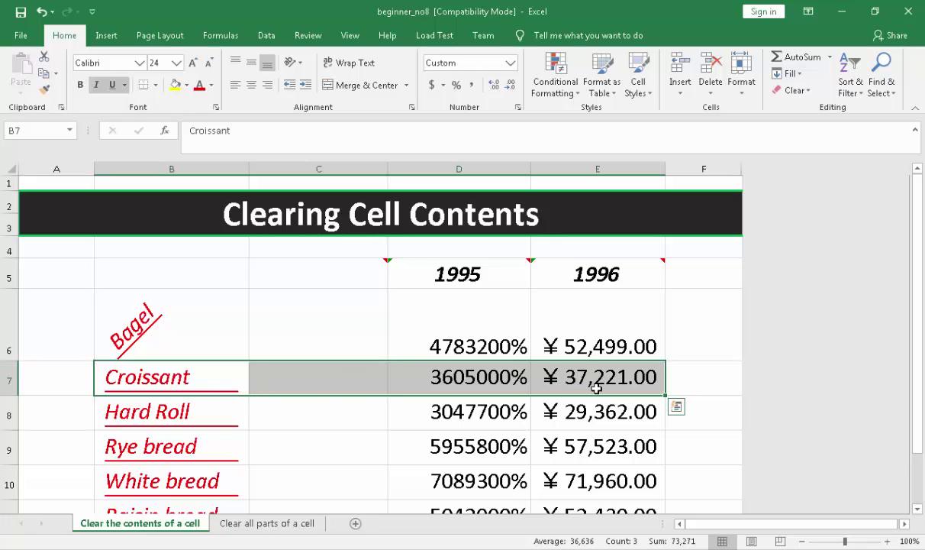
{"action": "key", "text": "Delete"}
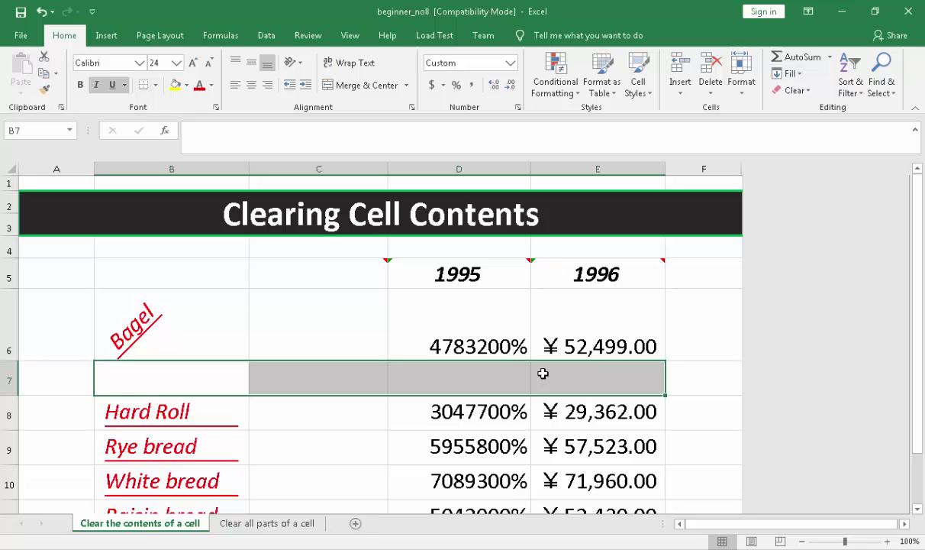
{"action": "left_click", "coordinate": [460, 311]}
{"action": "left_click", "coordinate": [458, 405]}
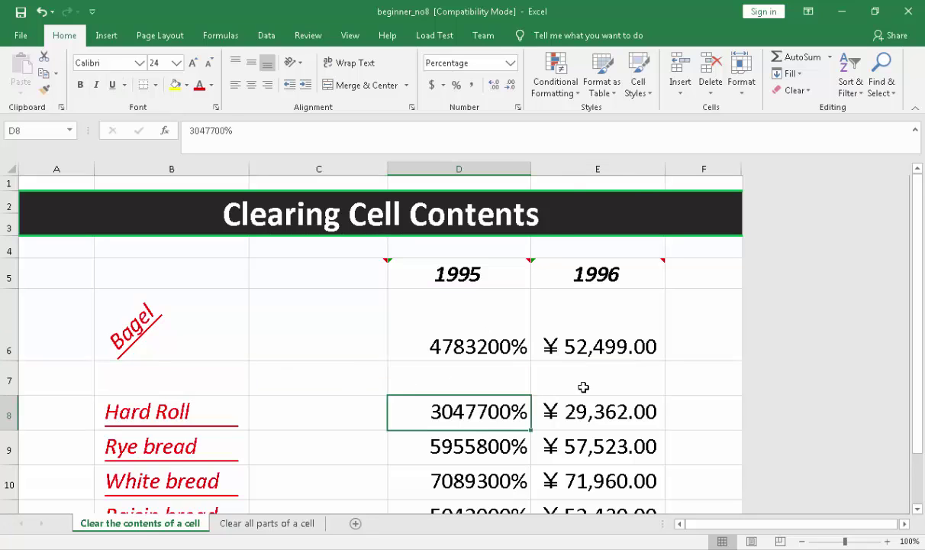
{"action": "left_click", "coordinate": [584, 384]}
{"action": "left_click", "coordinate": [314, 324]}
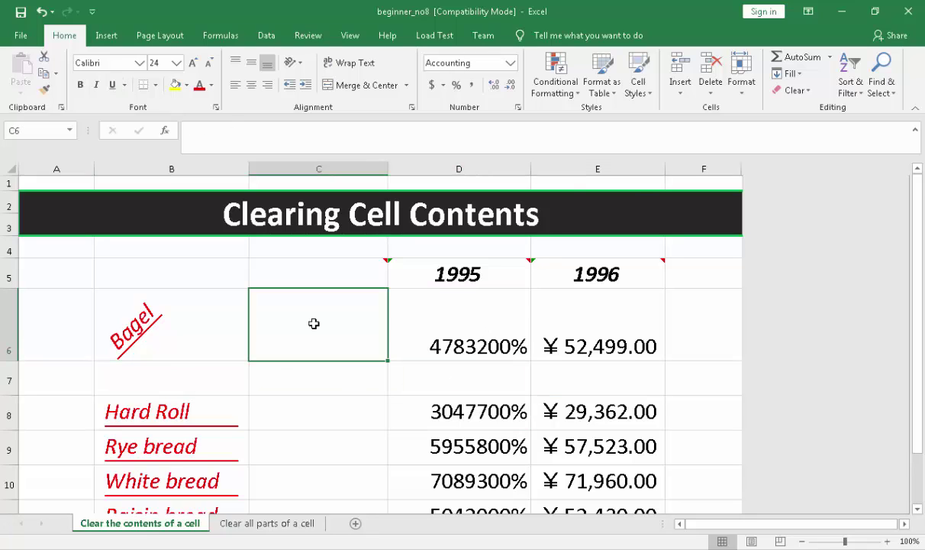
- Switch to the "Clear all parts of a cell" worksheet
{"action": "left_click", "coordinate": [284, 526]}
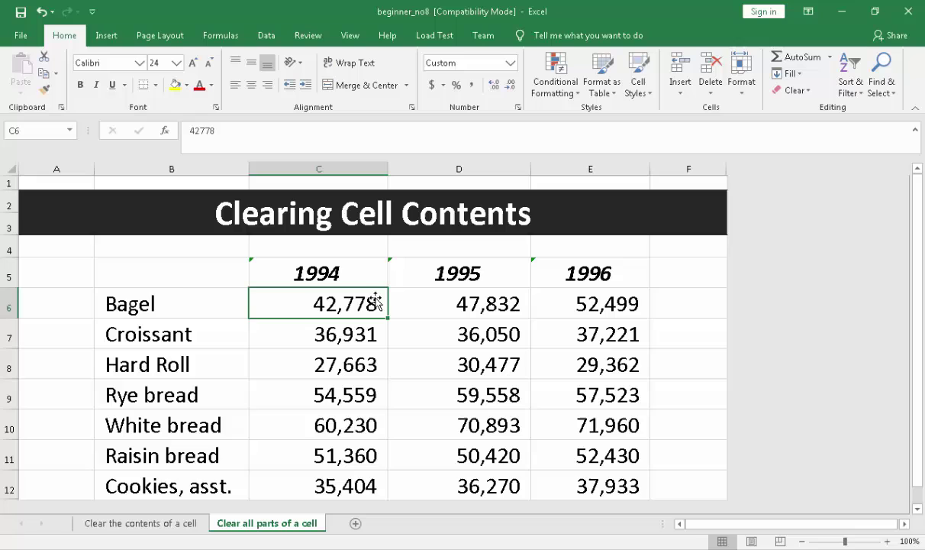
- Clear the product names and the 1994 column in B5:C12 and undo the clearing
{"action": "left_click_drag", "start_coordinate": [141, 279], "coordinate": [312, 476]}
{"action": "key", "text": "Delete"}
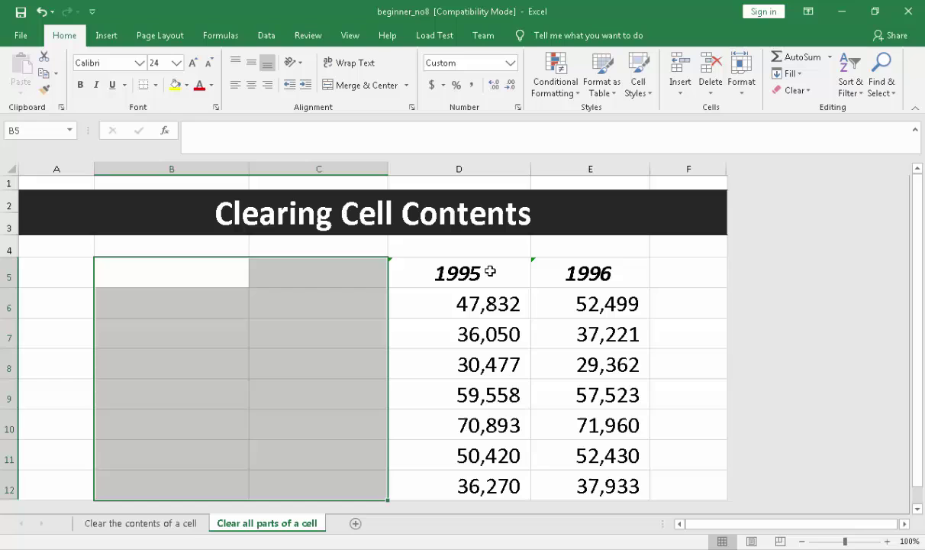
{"action": "left_click", "coordinate": [435, 367]}
{"action": "key", "text": "ctrl+z"}
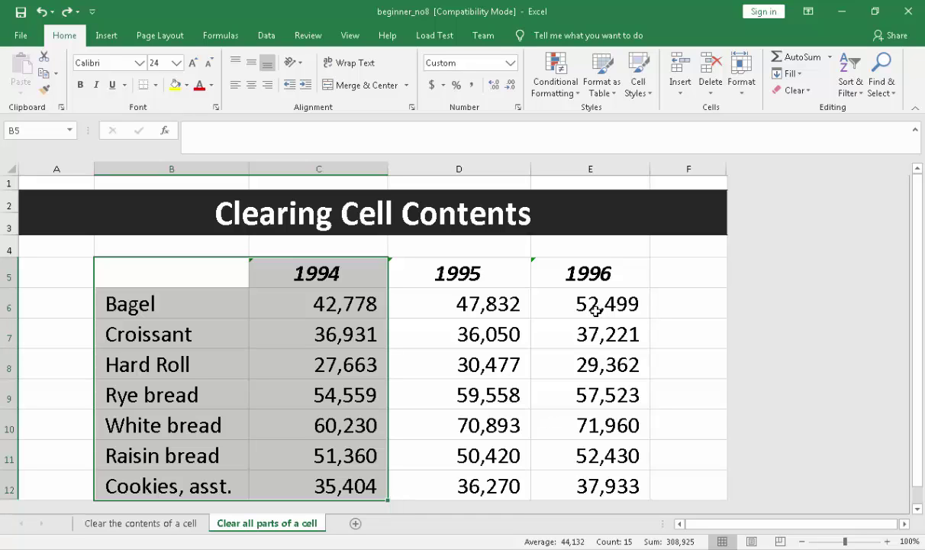
- Clear the non-adjacent ranges B5:C12 and E5:E12 together, leaving out the 1995 column, and undo the clearing
{"action": "left_click_drag", "start_coordinate": [587, 272], "coordinate": [580, 486], "text": "ctrl"}
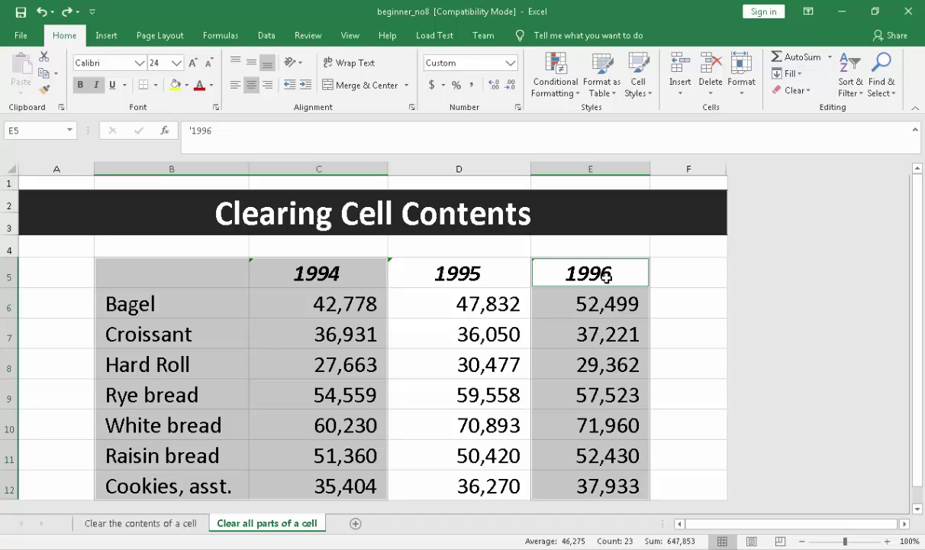
{"action": "key", "text": "Delete"}
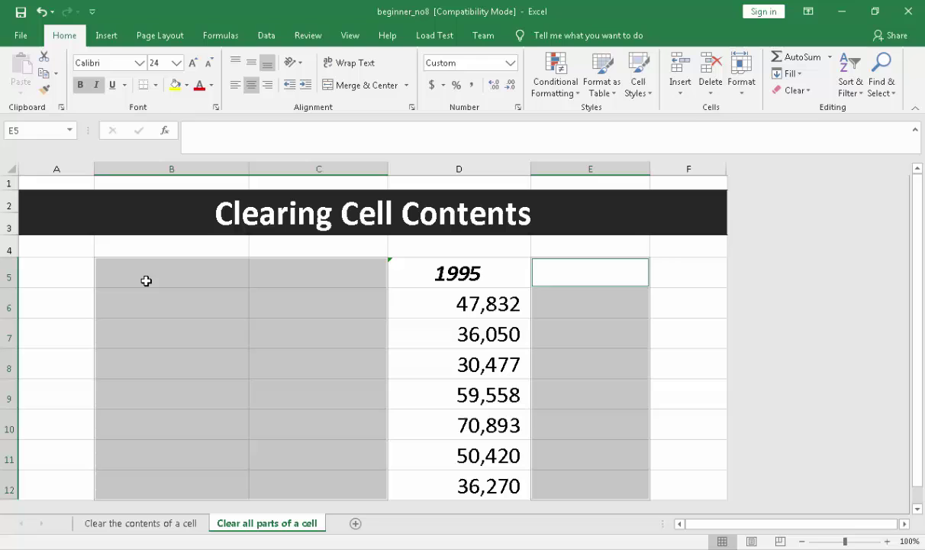
{"action": "key", "text": "ctrl+z"}
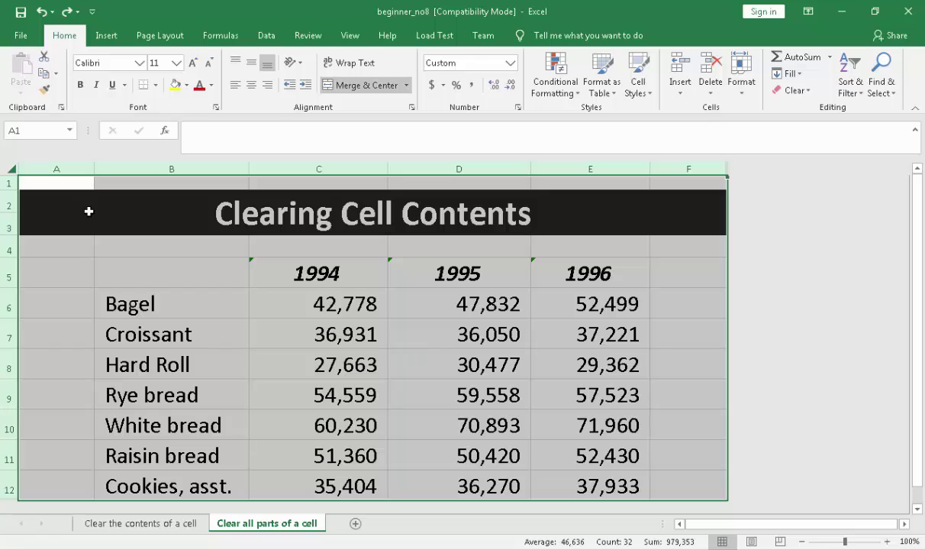
- Select the entire "Clear all parts of a cell" worksheet and clear the contents of all its cells
{"action": "key", "text": "Down"}
{"action": "left_click", "coordinate": [7, 170]}
{"action": "left_click", "coordinate": [68, 243]}
{"action": "left_click", "coordinate": [9, 168]}
{"action": "key", "text": "Delete"}
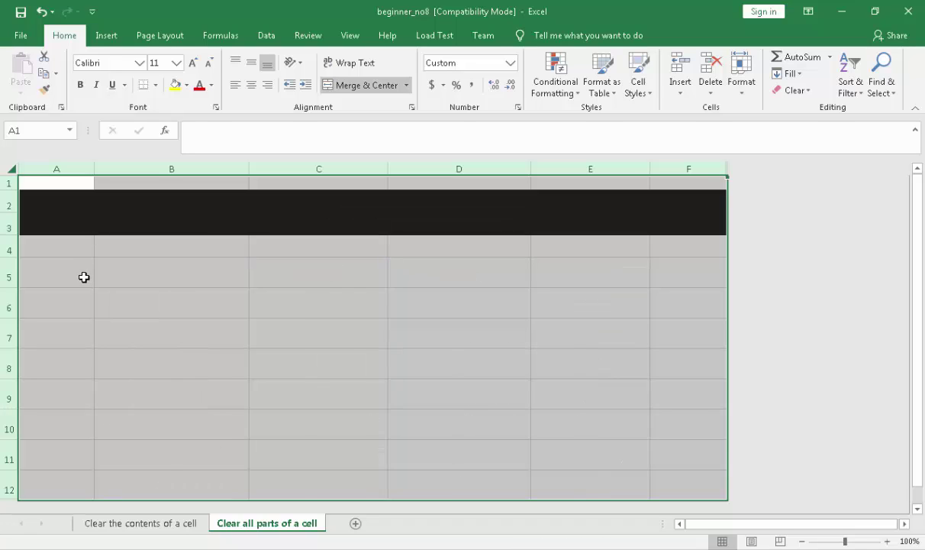